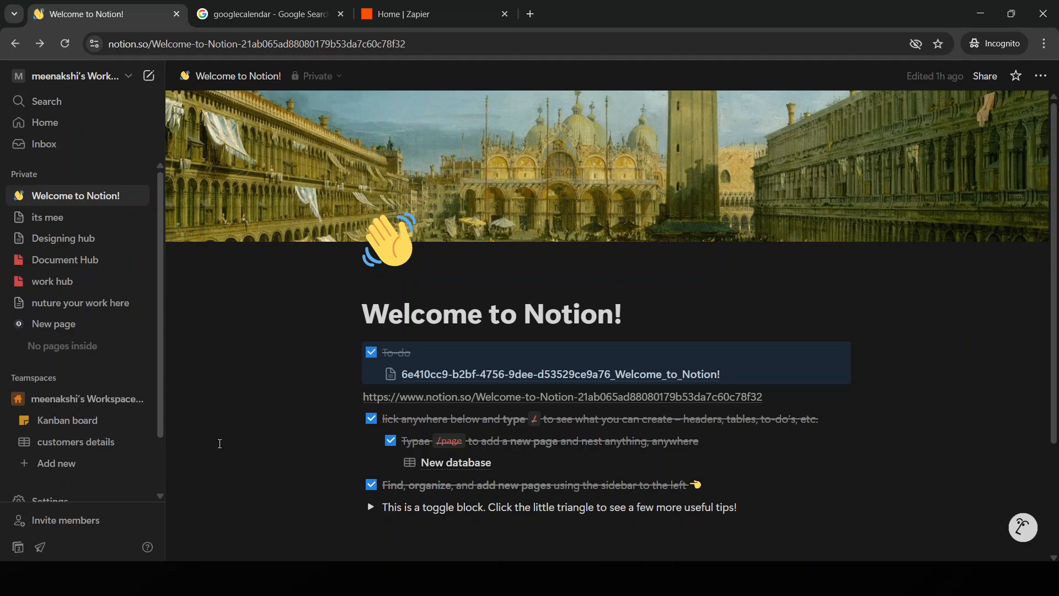
# Open the private page named New page and place the cursor on the empty line below the Google Drive embed
pyautogui.click(58, 281)
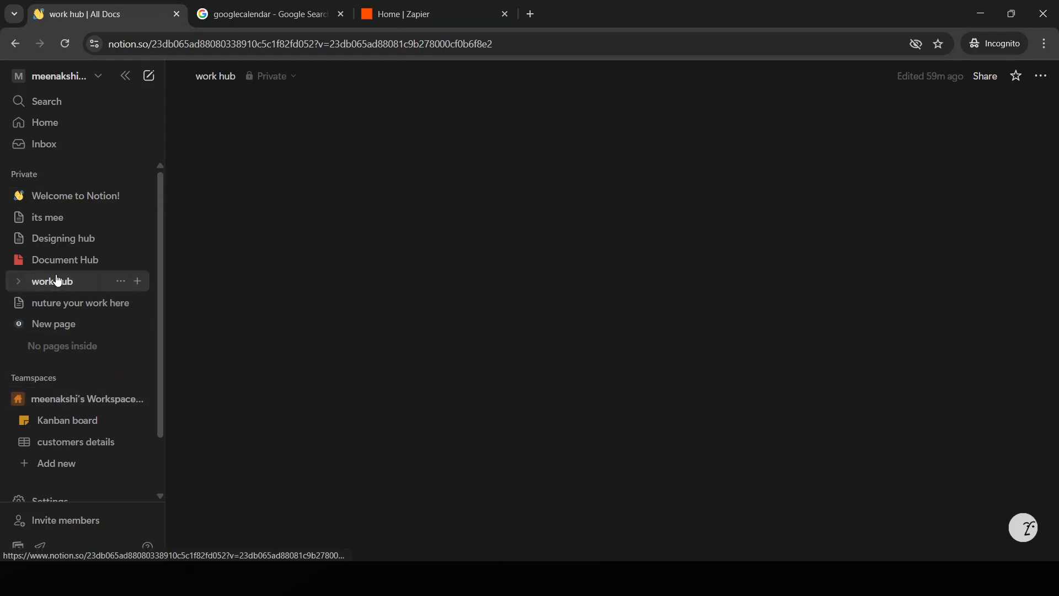
pyautogui.click(86, 323)
pyautogui.click(423, 493)
pyautogui.scroll(-1, 426, 494)
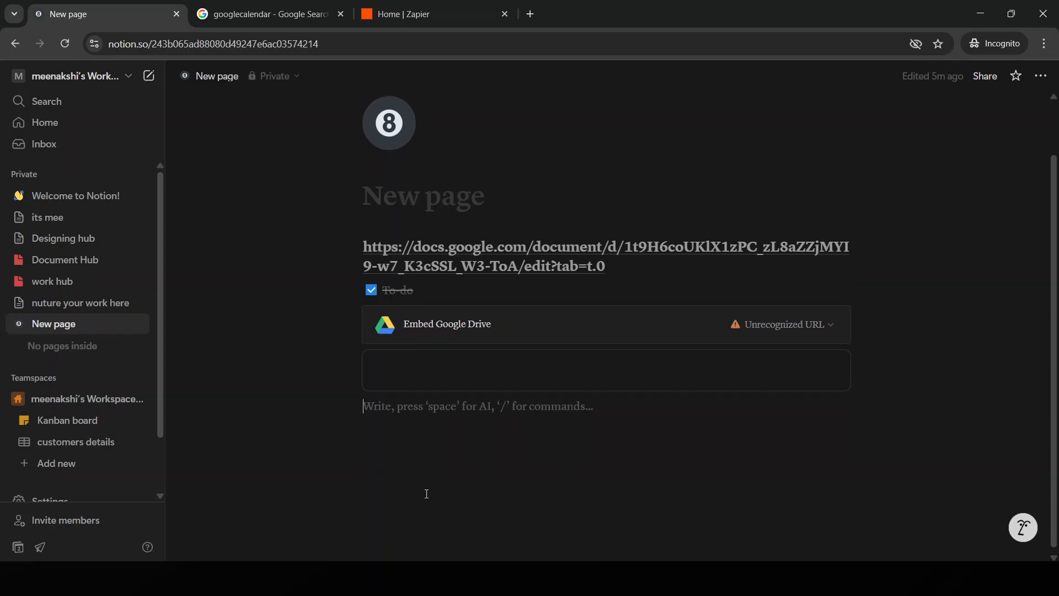
# Insert a Table view database on the empty line and dismiss the options for its data source
pyautogui.write('/da')
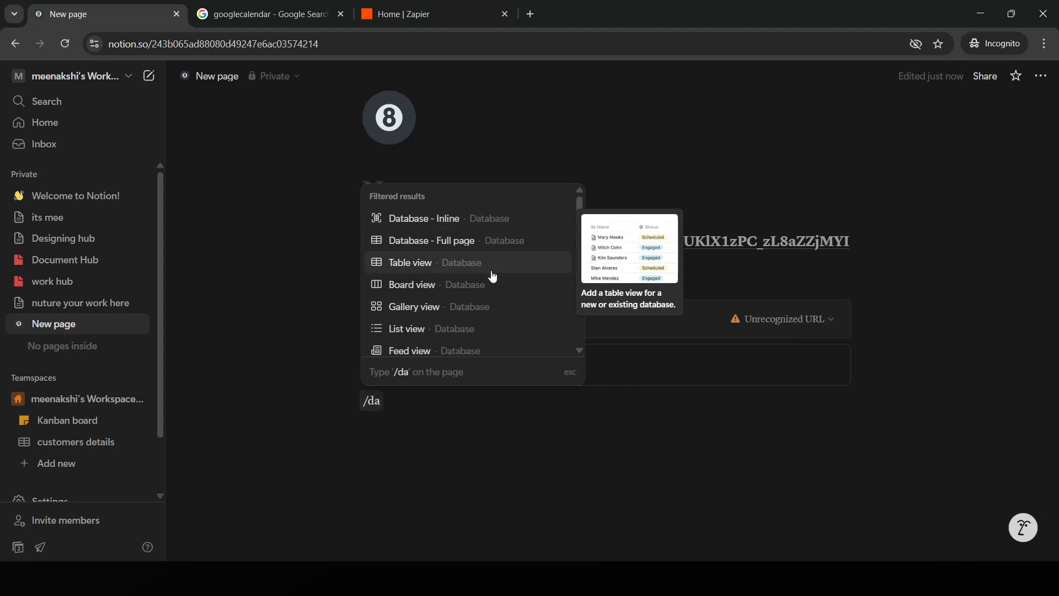
pyautogui.scroll(-3, 485, 345)
pyautogui.scroll(-3, 487, 348)
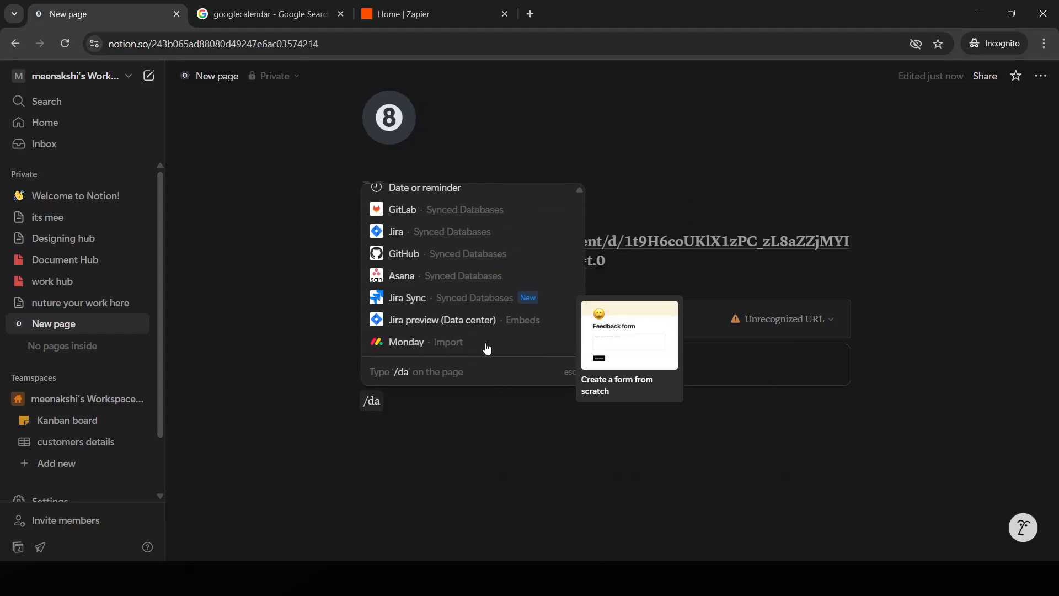
pyautogui.scroll(6, 486, 347)
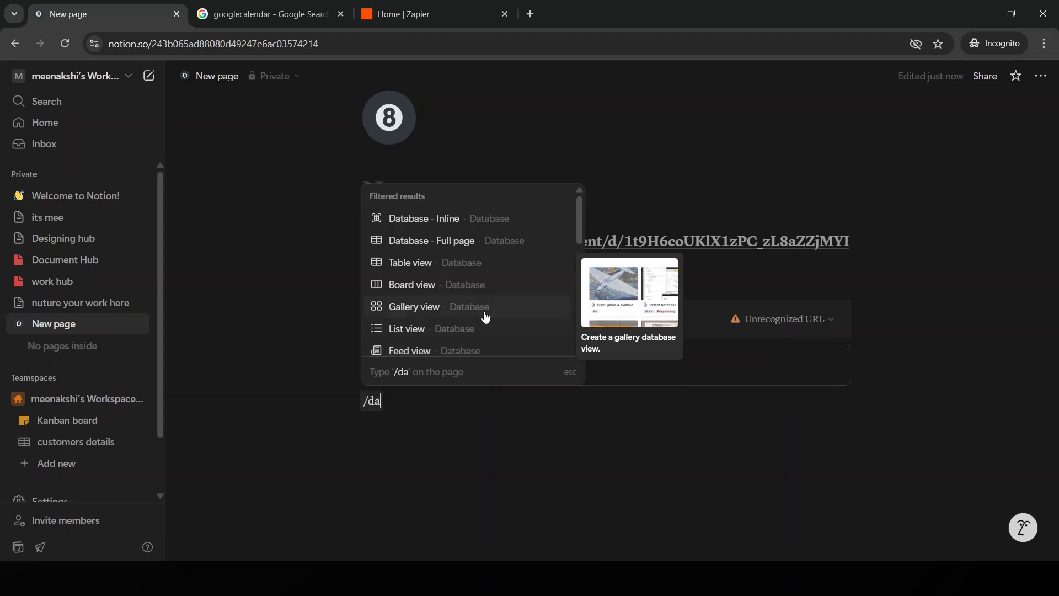
pyautogui.scroll(-3, 422, 342)
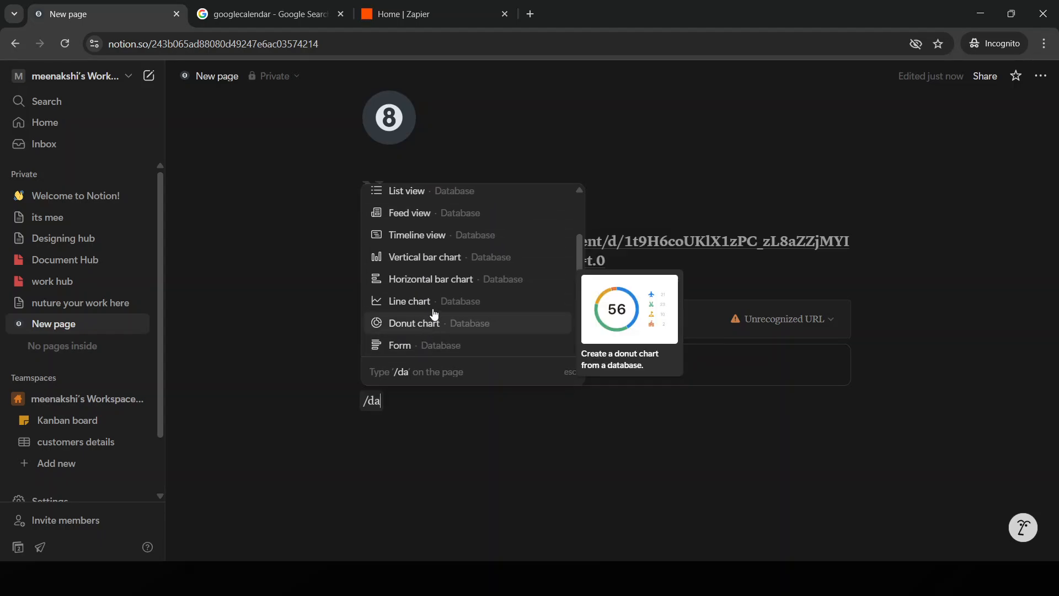
pyautogui.scroll(-1, 440, 309)
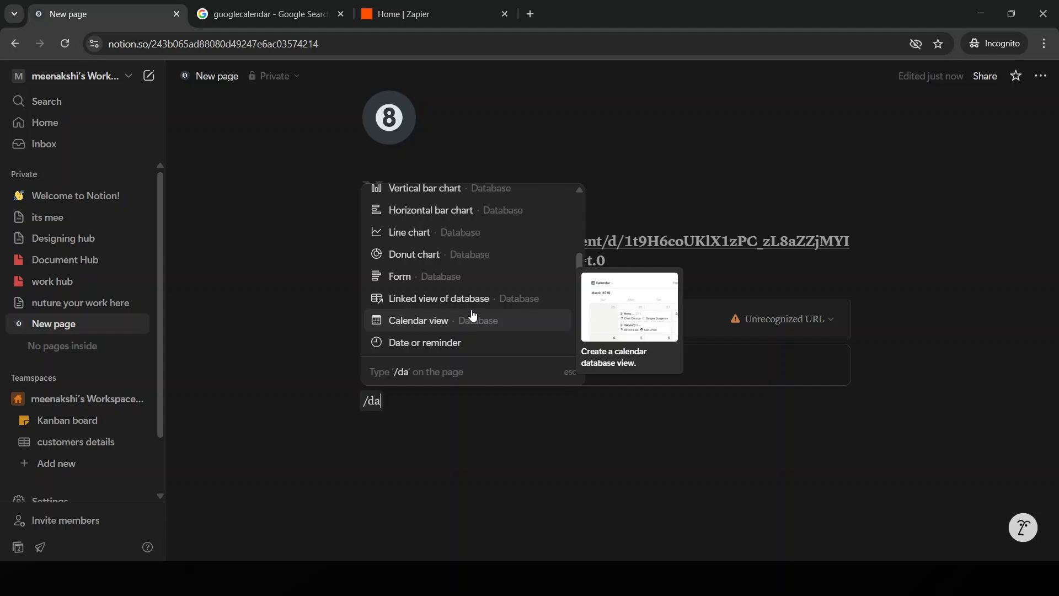
pyautogui.scroll(5, 480, 312)
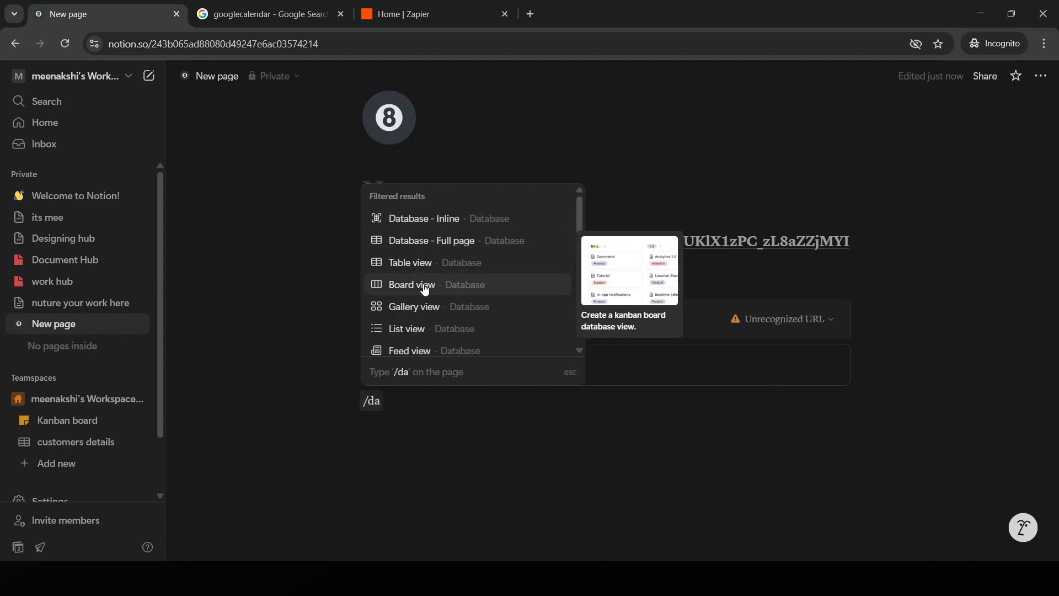
pyautogui.scroll(-5, 425, 268)
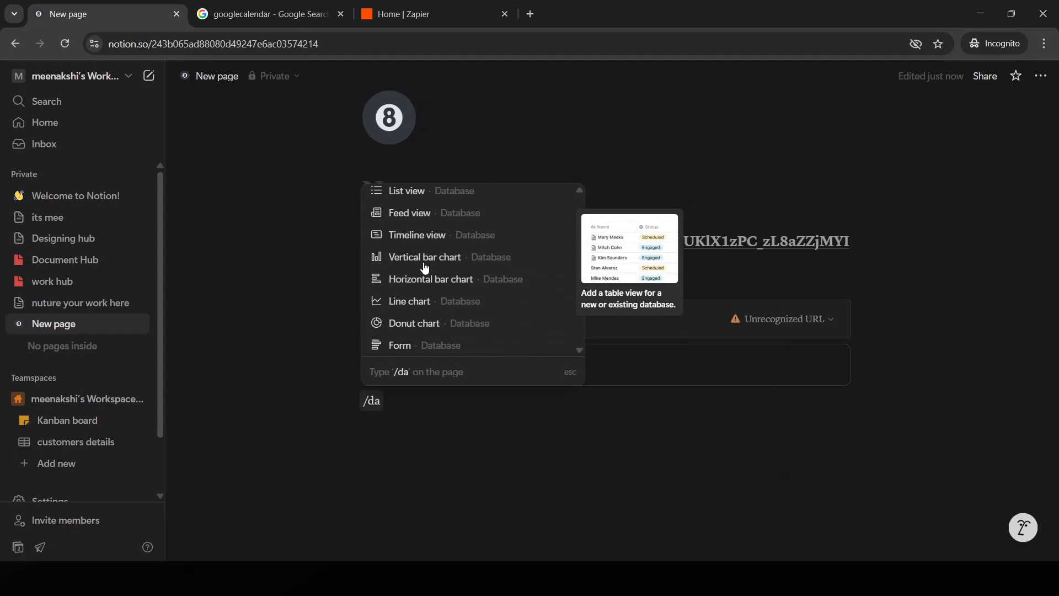
pyautogui.scroll(5, 453, 303)
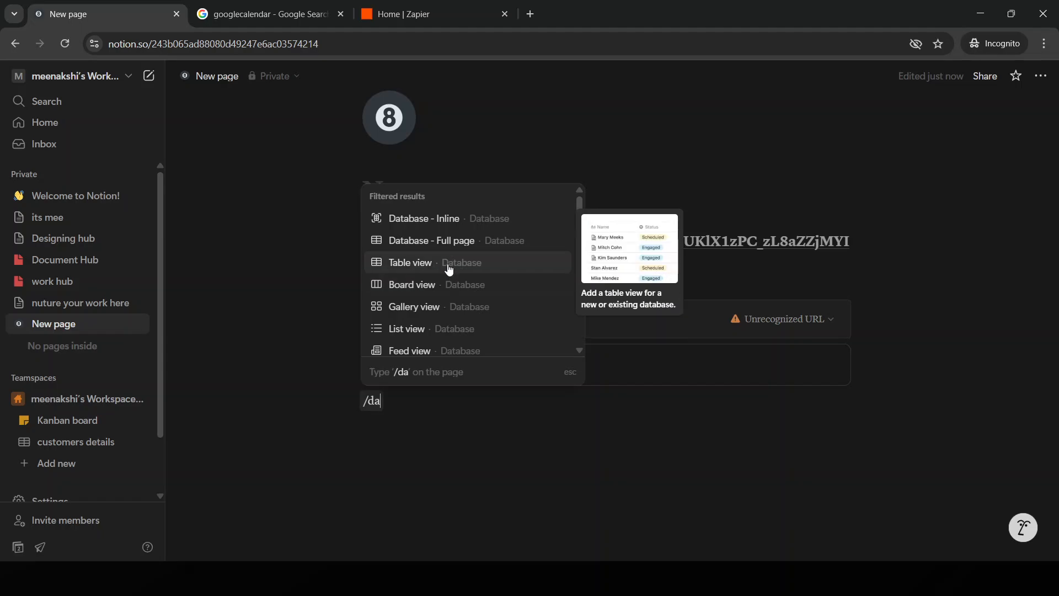
pyautogui.click(449, 264)
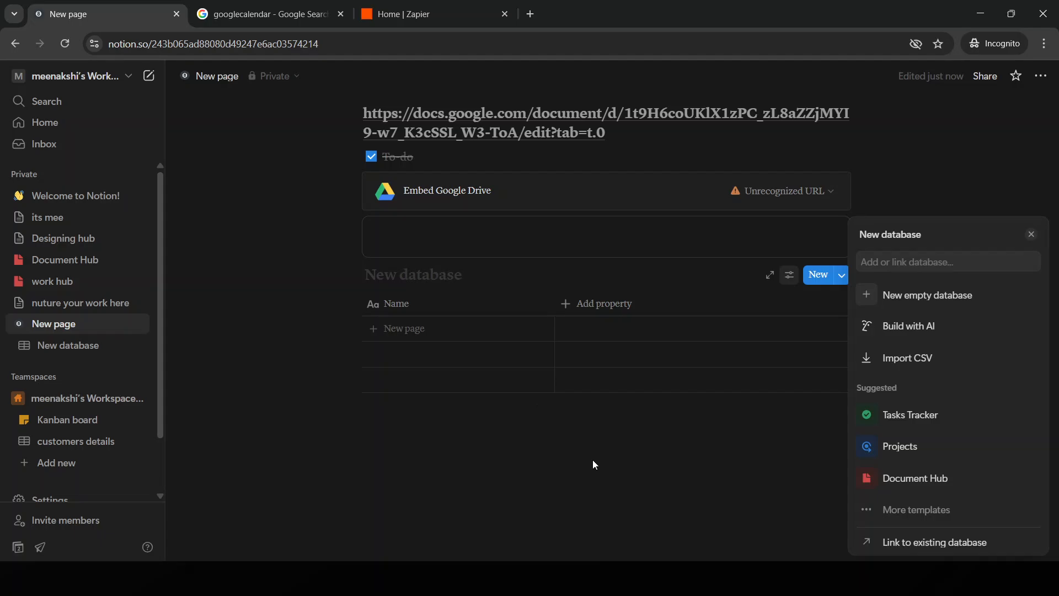
pyautogui.click(1031, 234)
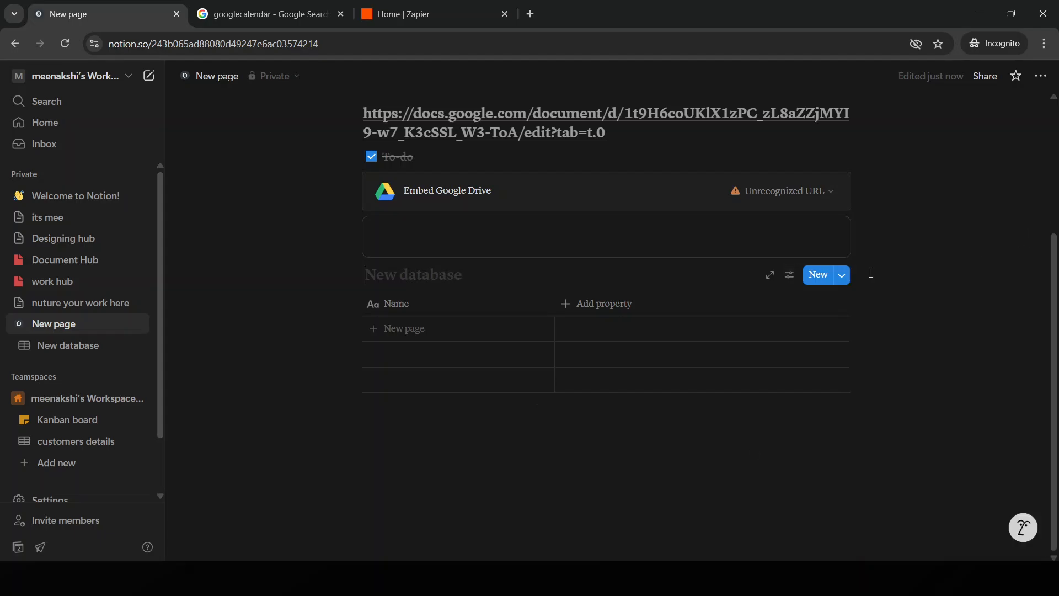
# Look through the Name property's options and the property types available for a new column
pyautogui.click(438, 304)
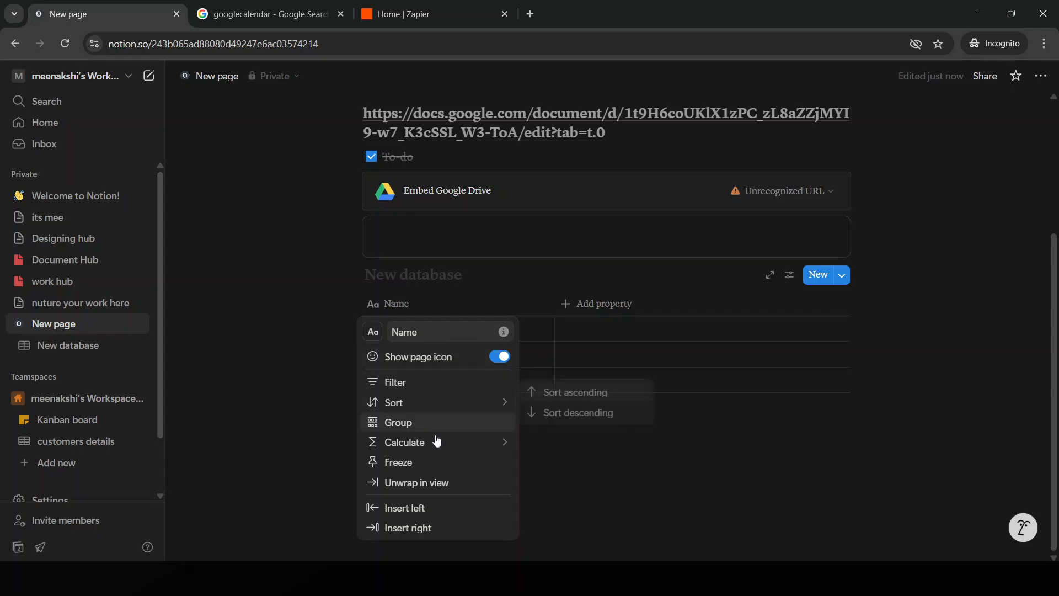
pyautogui.click(658, 305)
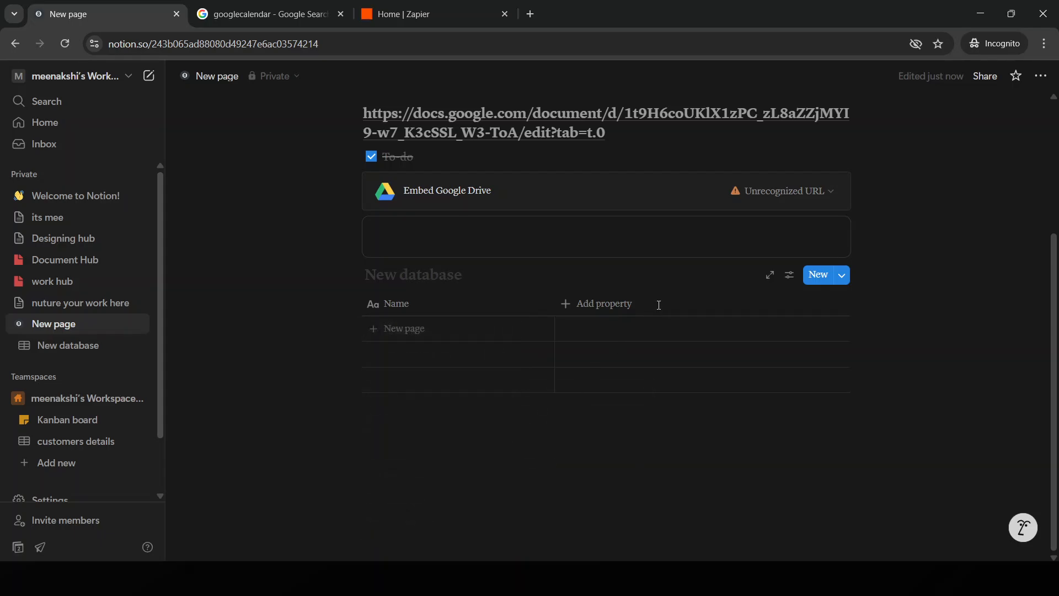
pyautogui.click(584, 312)
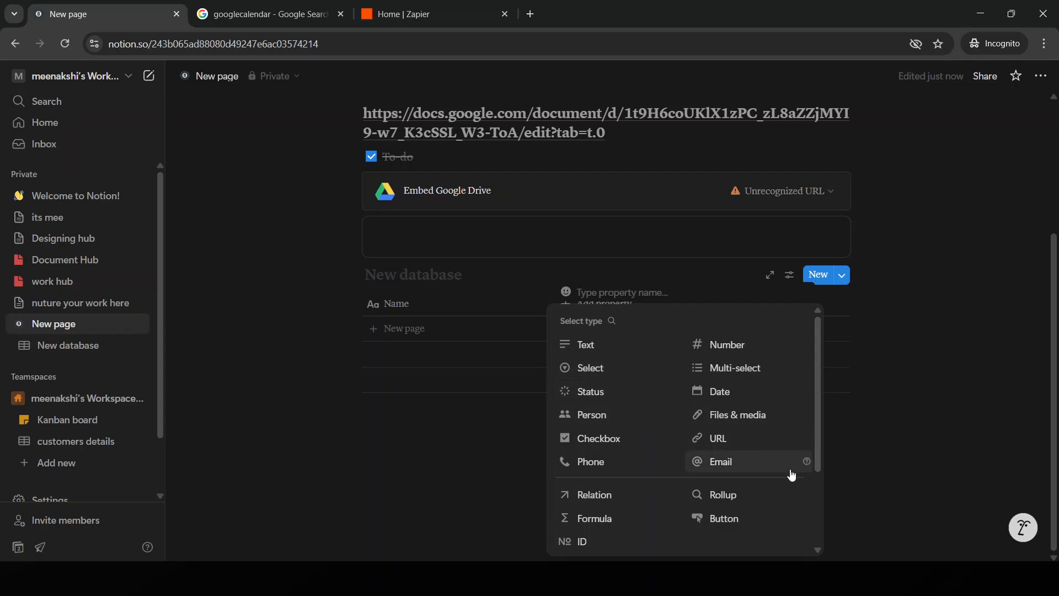
pyautogui.click(860, 488)
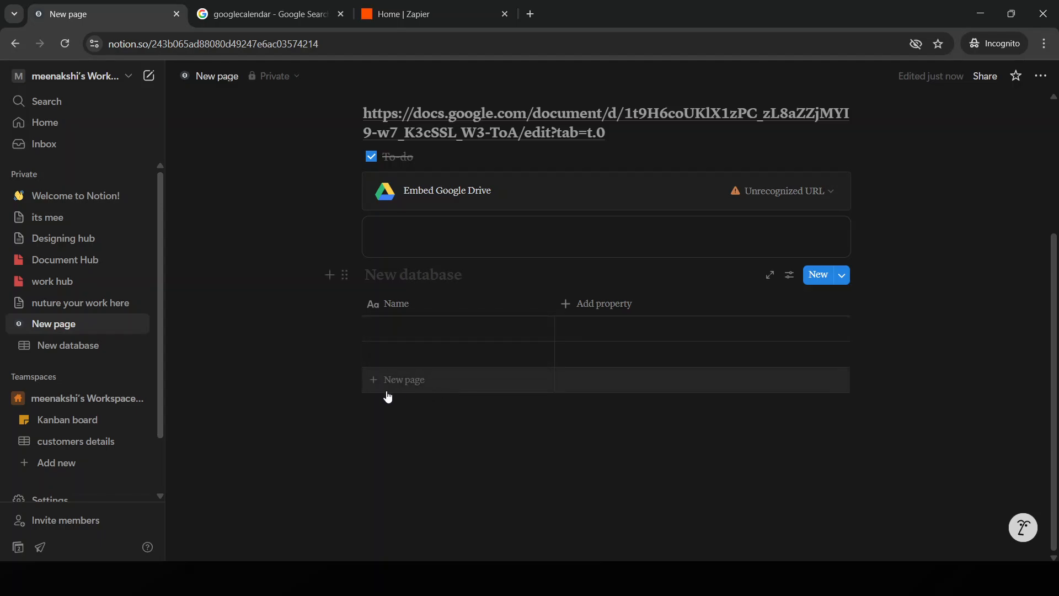
# Add three empty rows to the new database table
pyautogui.click(386, 389)
pyautogui.click(388, 381)
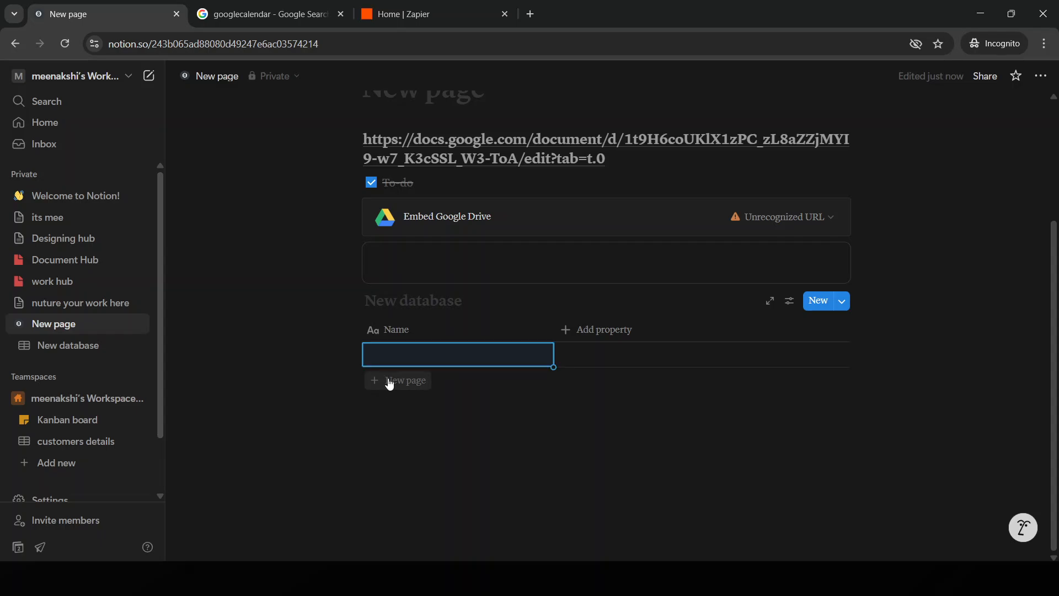
pyautogui.click(398, 410)
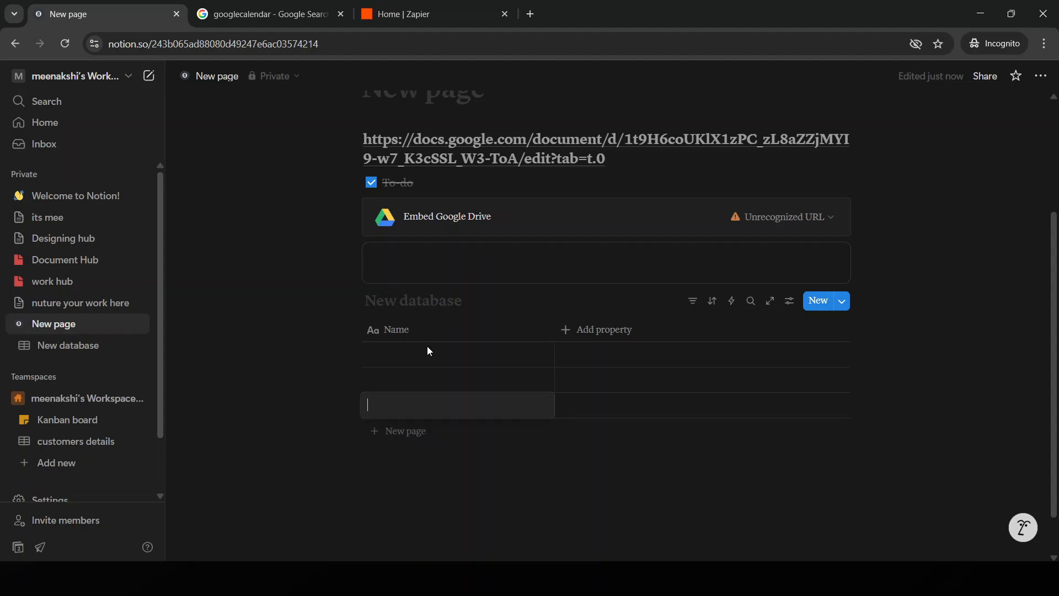
pyautogui.click(620, 399)
pyautogui.click(579, 375)
pyautogui.click(640, 411)
pyautogui.click(653, 363)
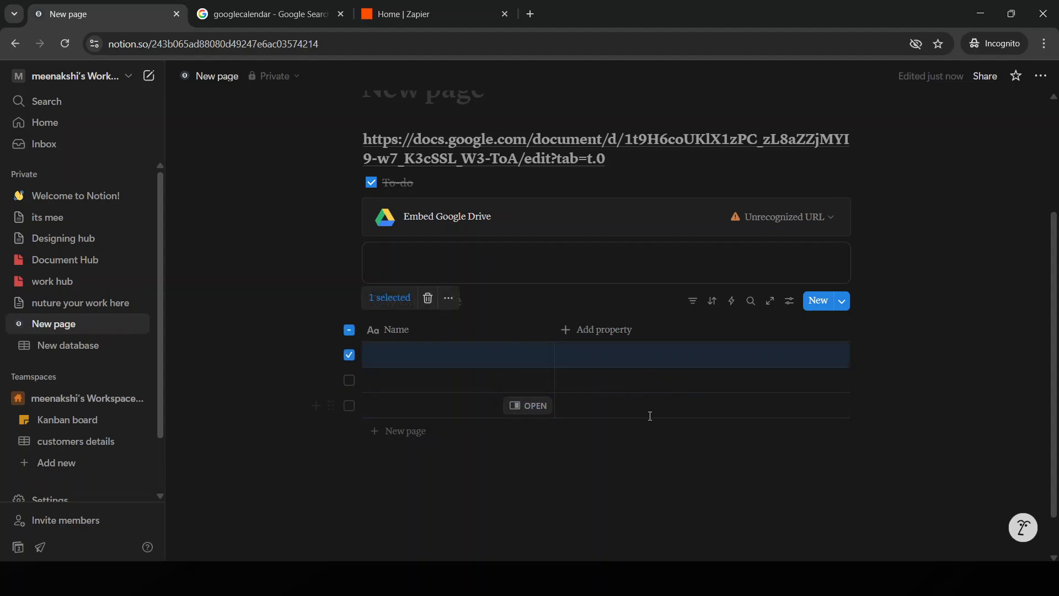
pyautogui.click(348, 355)
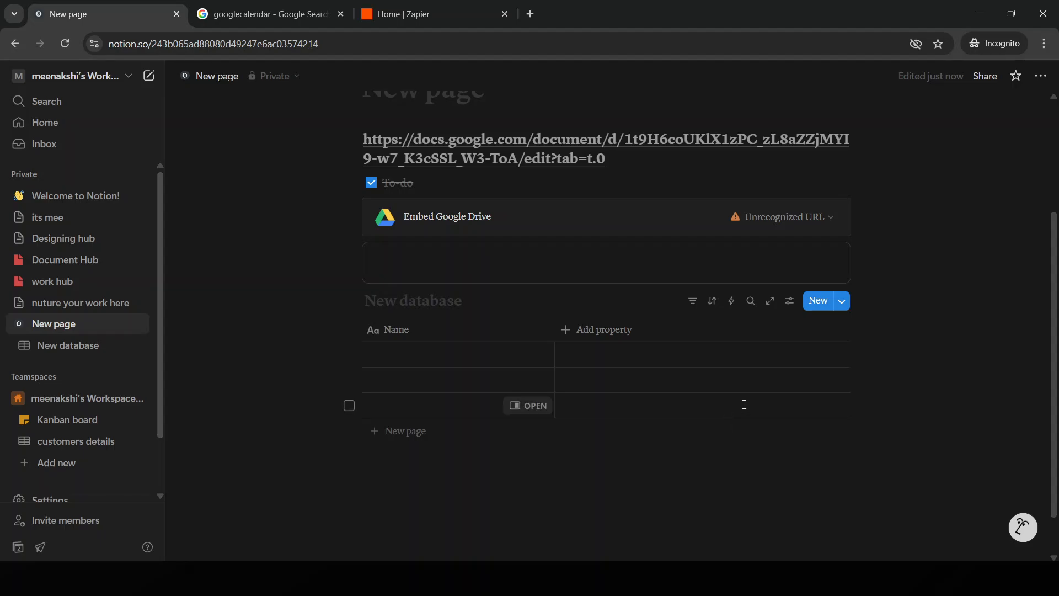
pyautogui.click(744, 406)
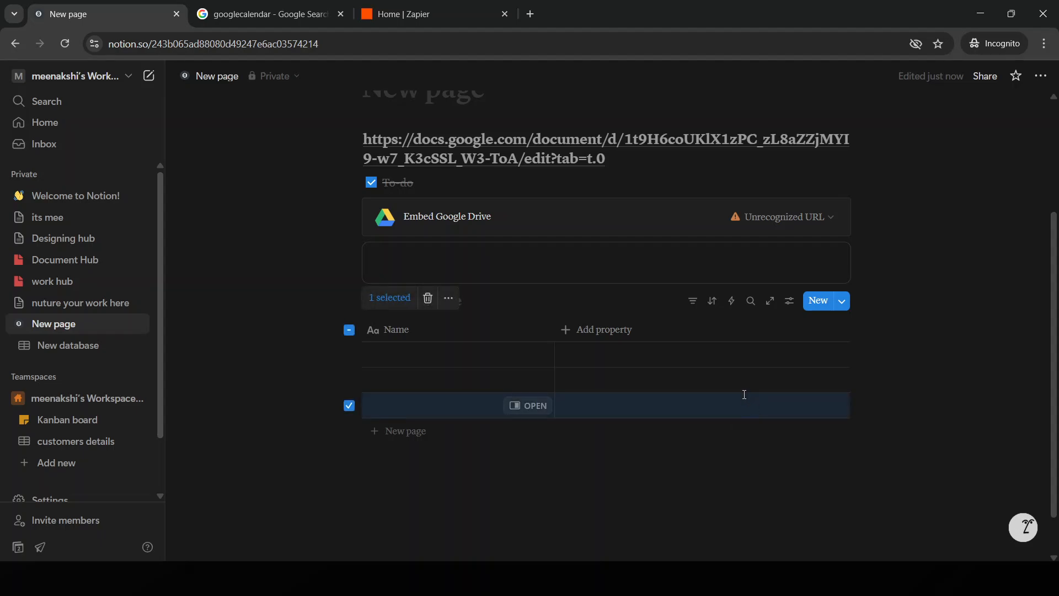
pyautogui.click(352, 408)
pyautogui.click(620, 380)
pyautogui.click(639, 361)
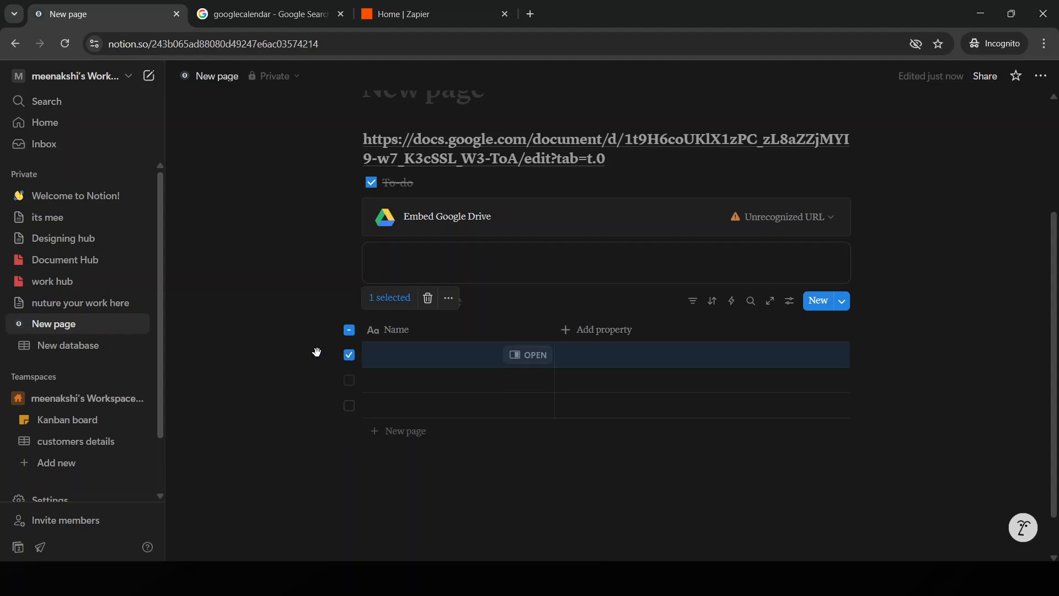
pyautogui.click(349, 355)
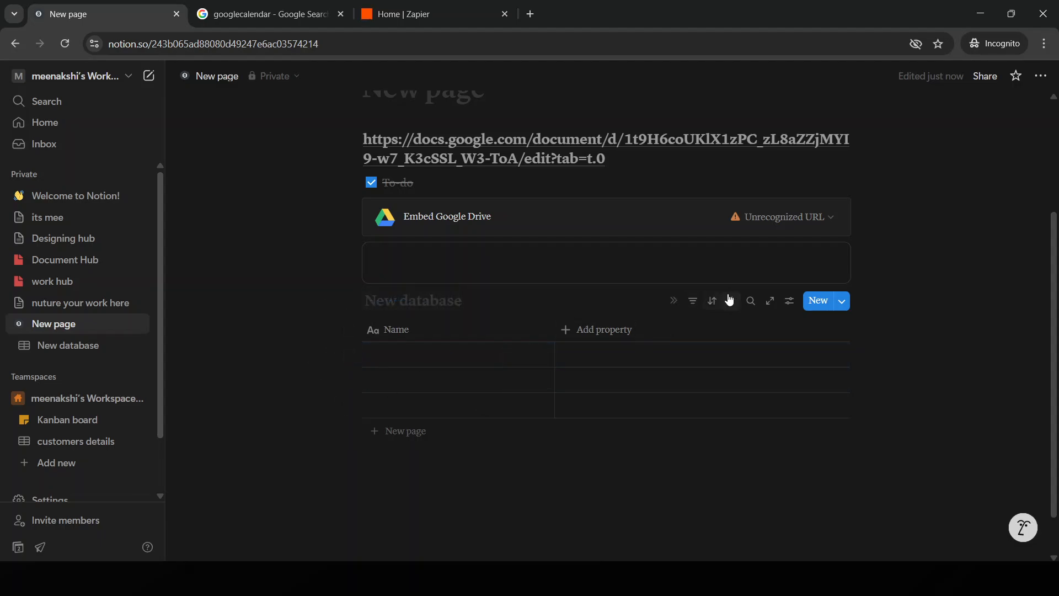
# Open the inline database from New page as a full page
pyautogui.click(712, 301)
pyautogui.click(748, 301)
pyautogui.click(770, 301)
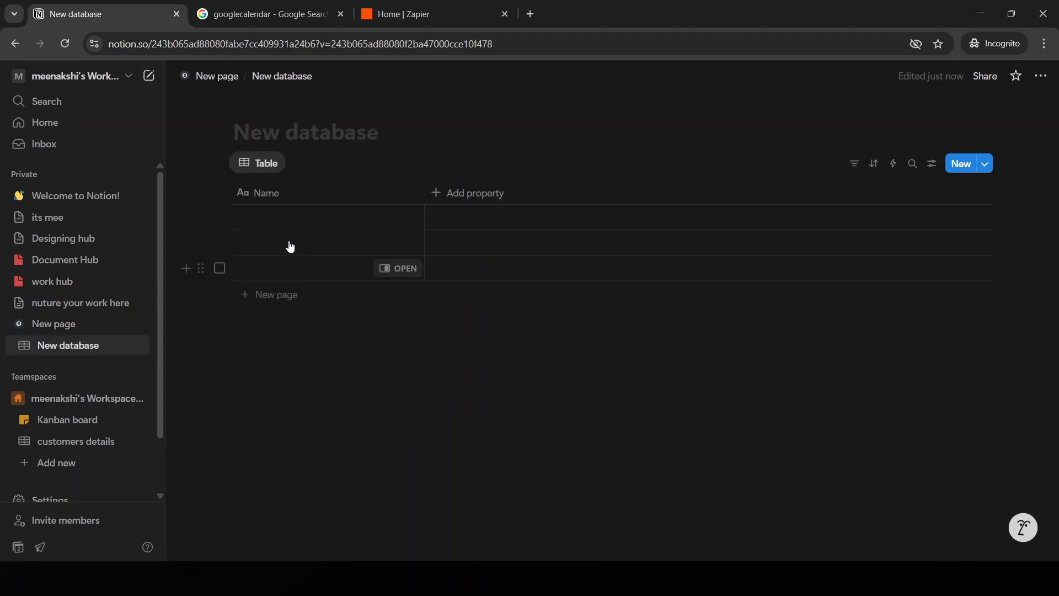
pyautogui.click(15, 47)
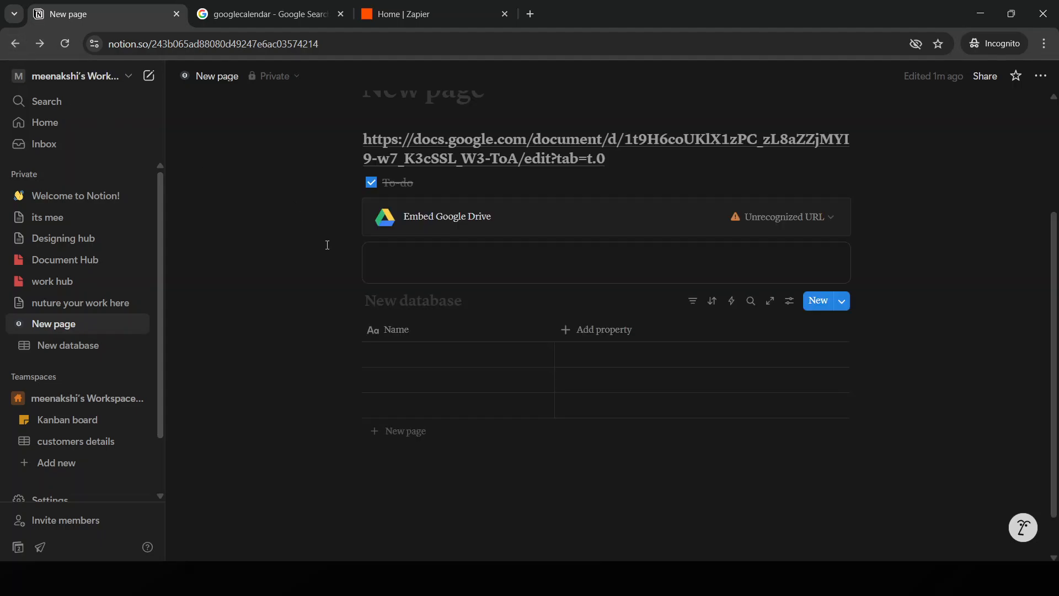
pyautogui.click(770, 301)
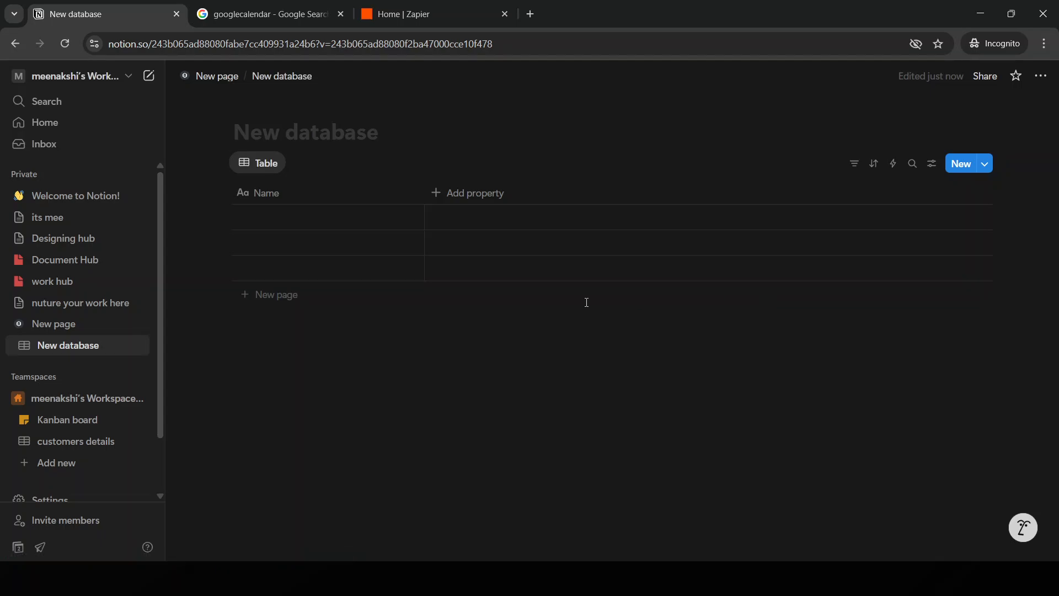